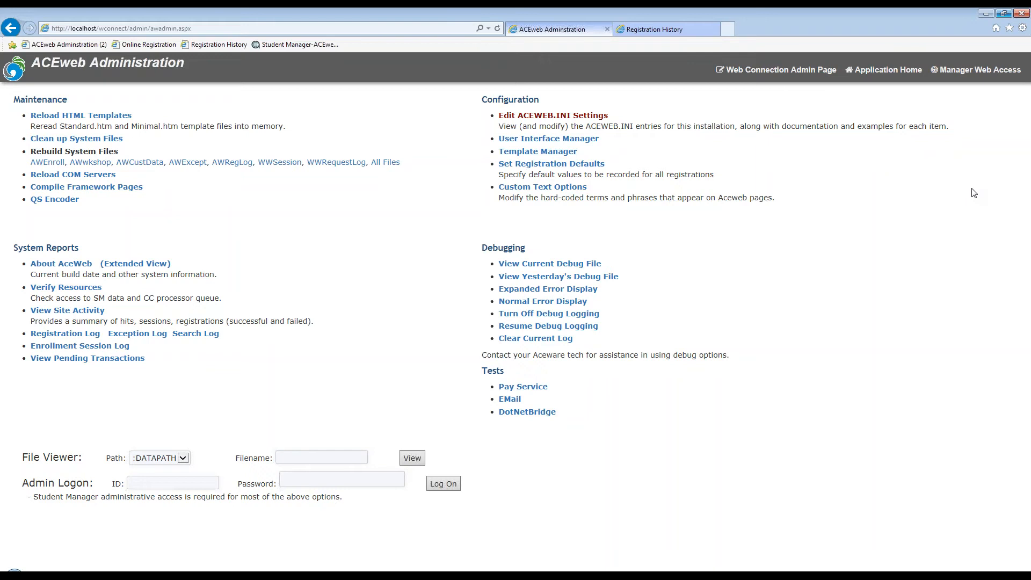
Bring up the Staff Web Access page from Manager Web Access in its own browser tab
{"action": "left_click", "coordinate": [974, 72]}
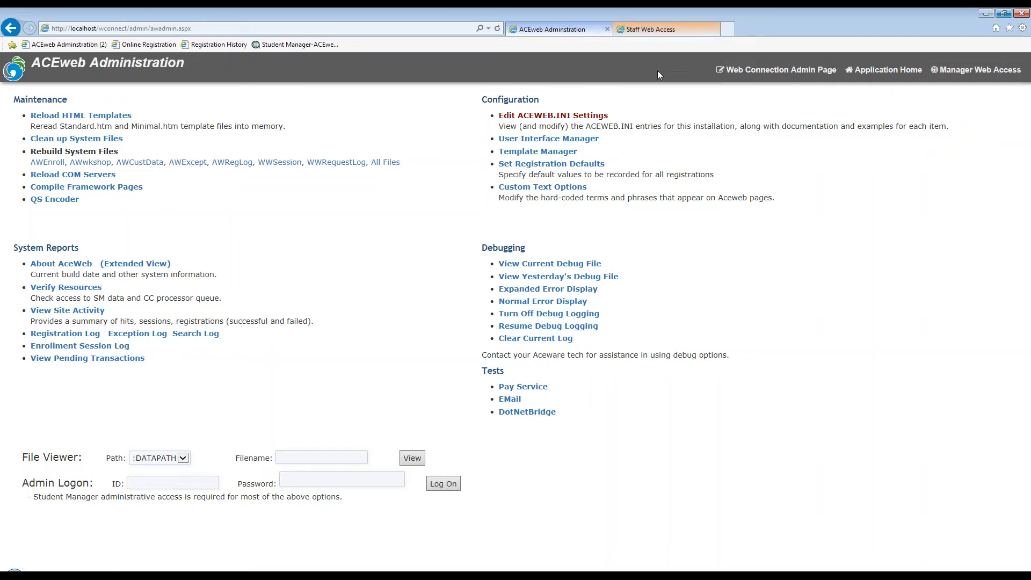
{"action": "left_click", "coordinate": [659, 32]}
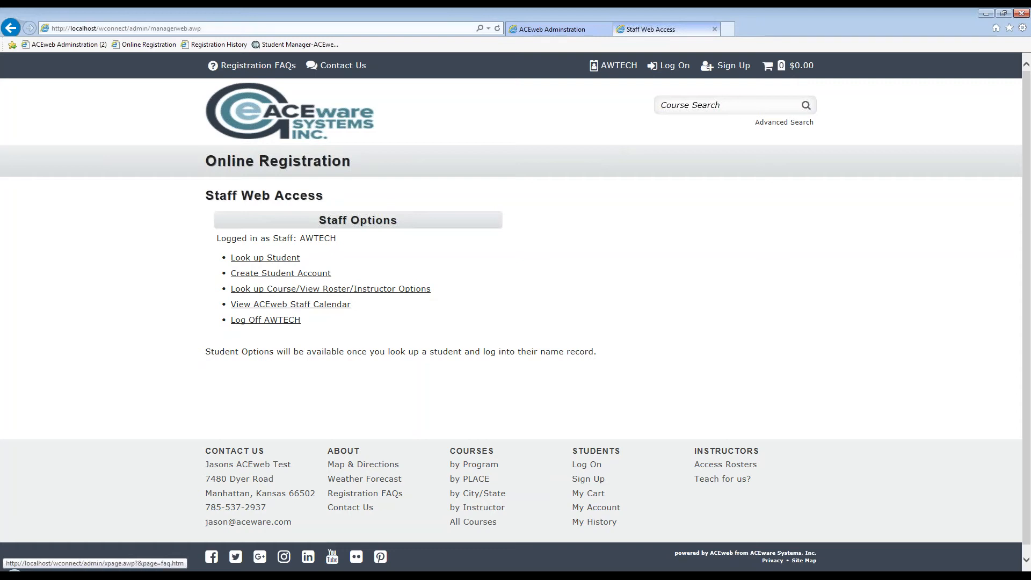
{"action": "left_click", "coordinate": [10, 28]}
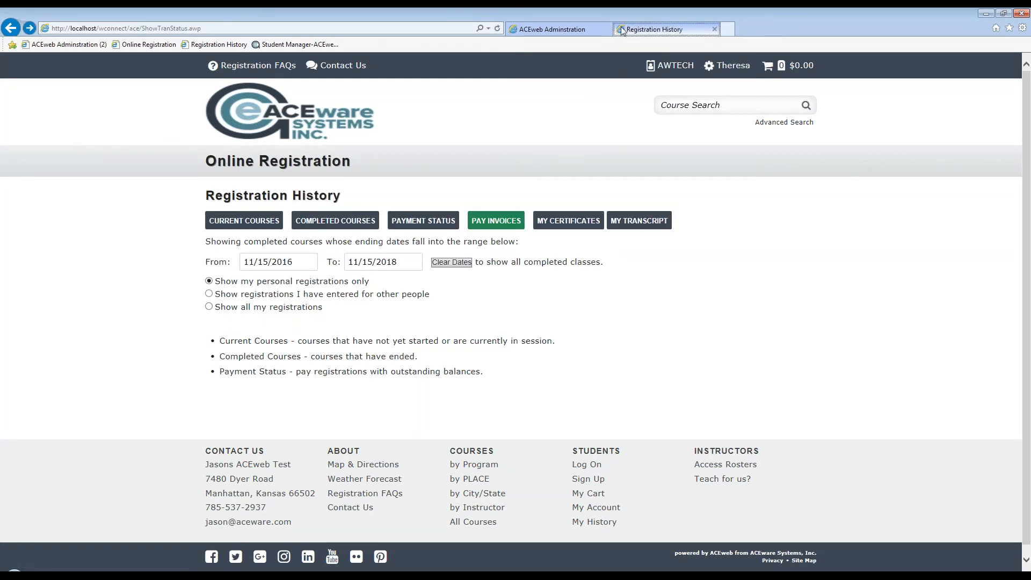
{"action": "left_click", "coordinate": [567, 30]}
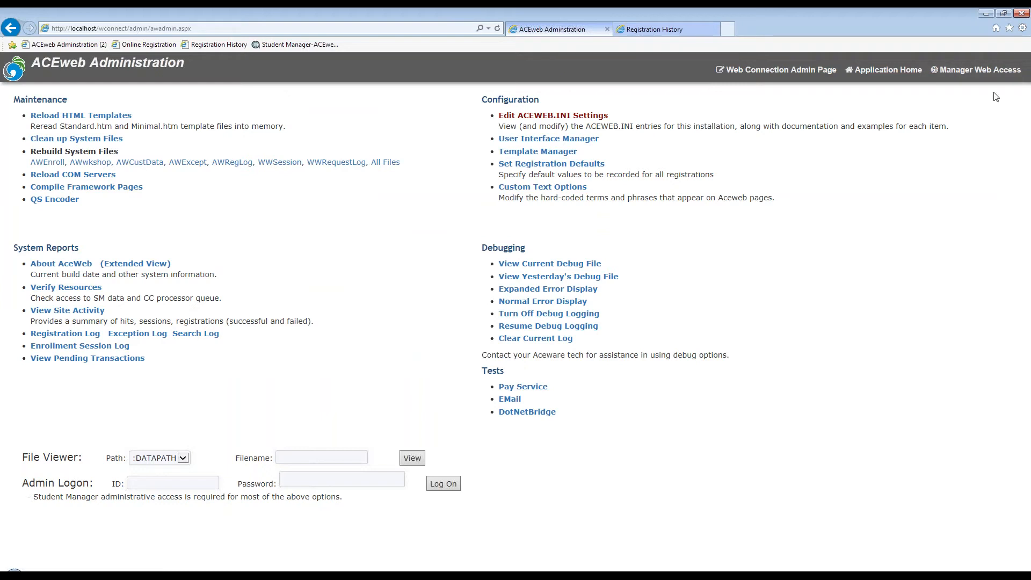
{"action": "left_click", "coordinate": [975, 75]}
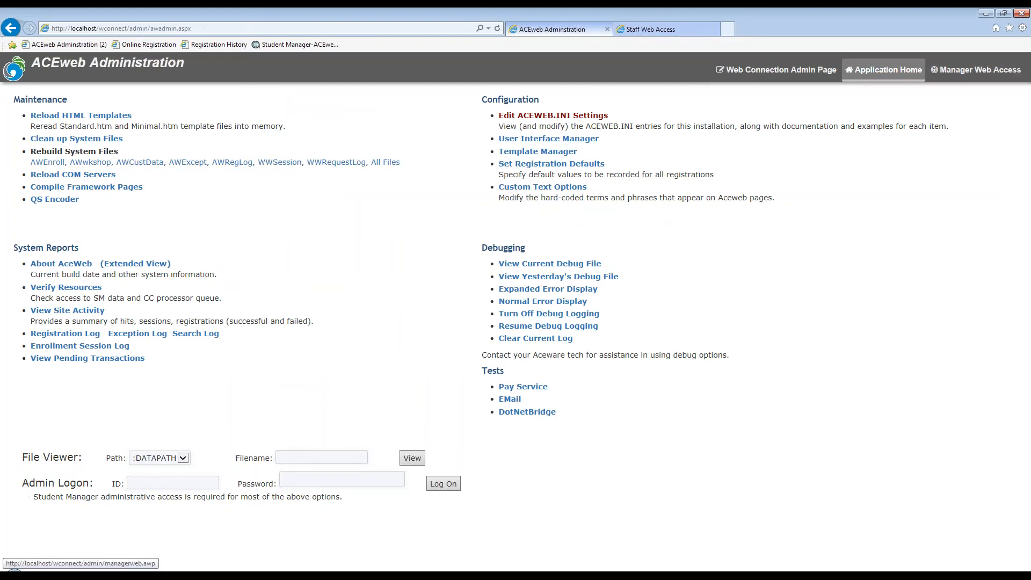
{"action": "left_click", "coordinate": [660, 30]}
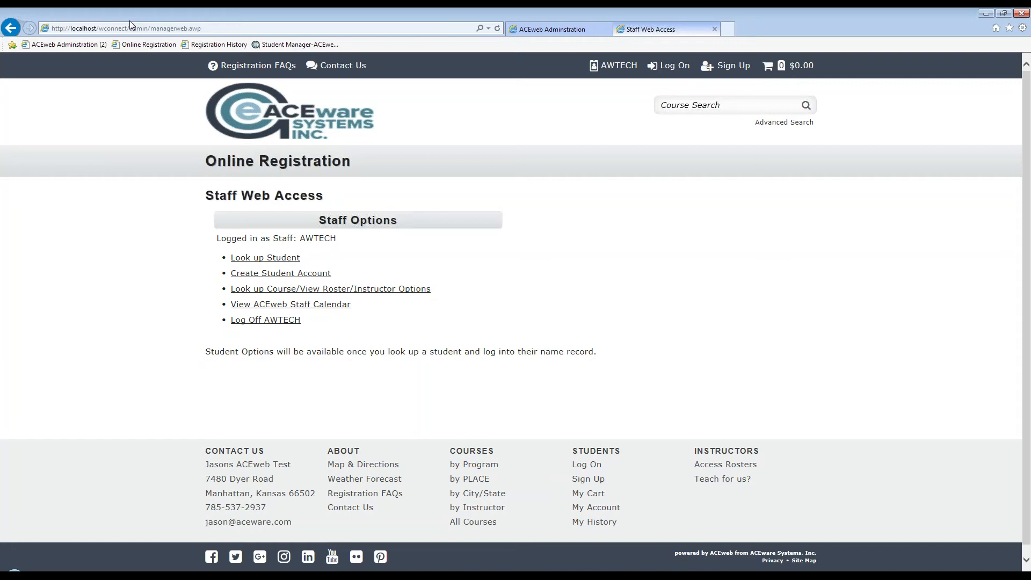
Open Look up Student to list all 71 student name records
{"action": "left_click", "coordinate": [147, 30]}
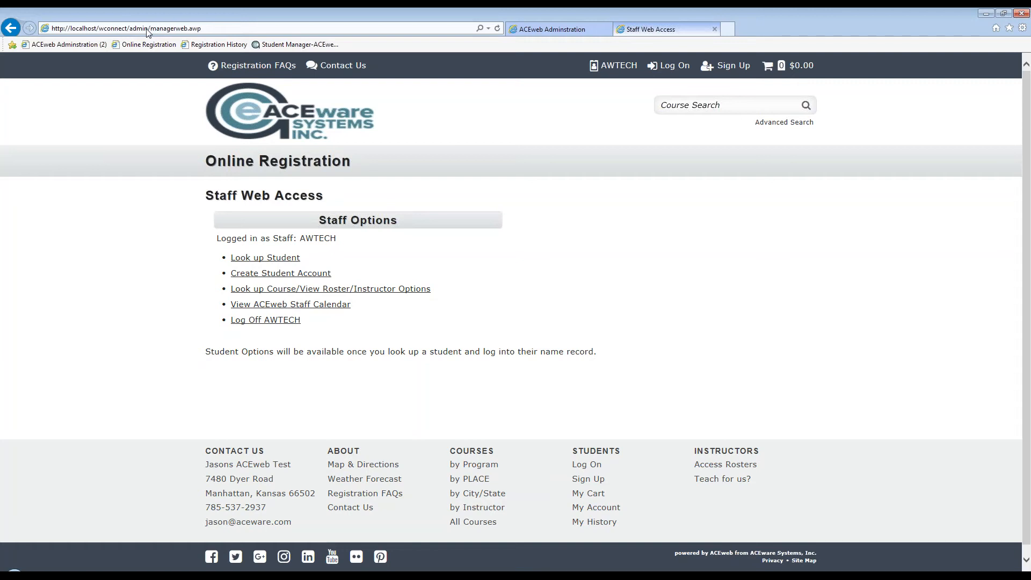
{"action": "left_click", "coordinate": [150, 29]}
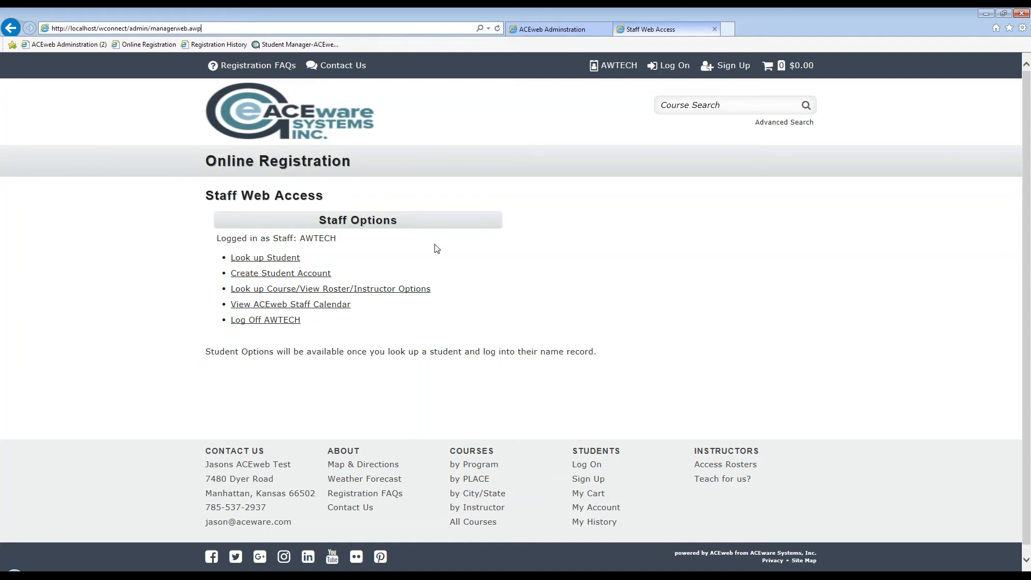
{"action": "left_click", "coordinate": [265, 258]}
Expand and collapse the Name Lookup Instructions, then run the name search
{"action": "left_click", "coordinate": [54, 94]}
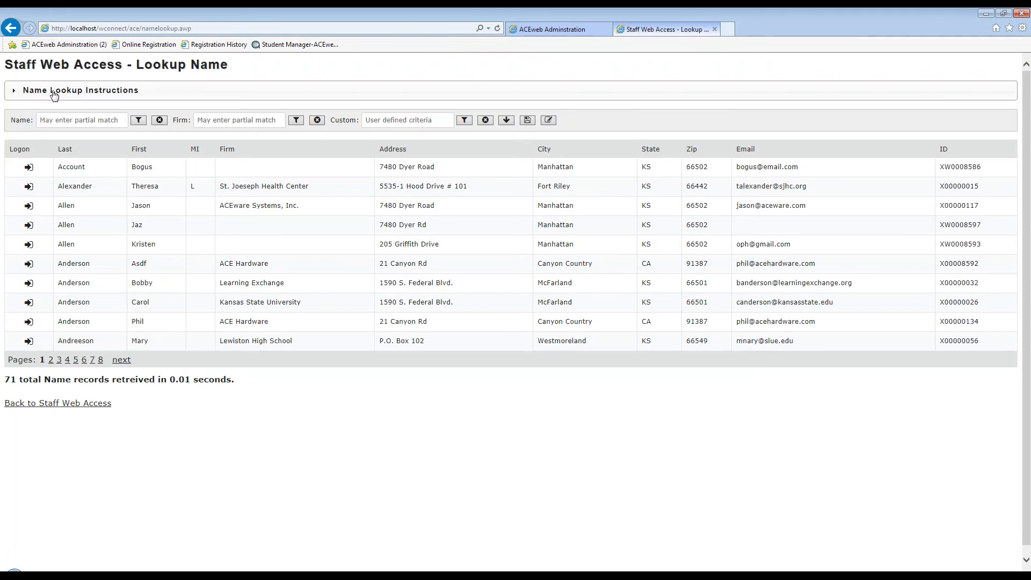
{"action": "left_click", "coordinate": [53, 94]}
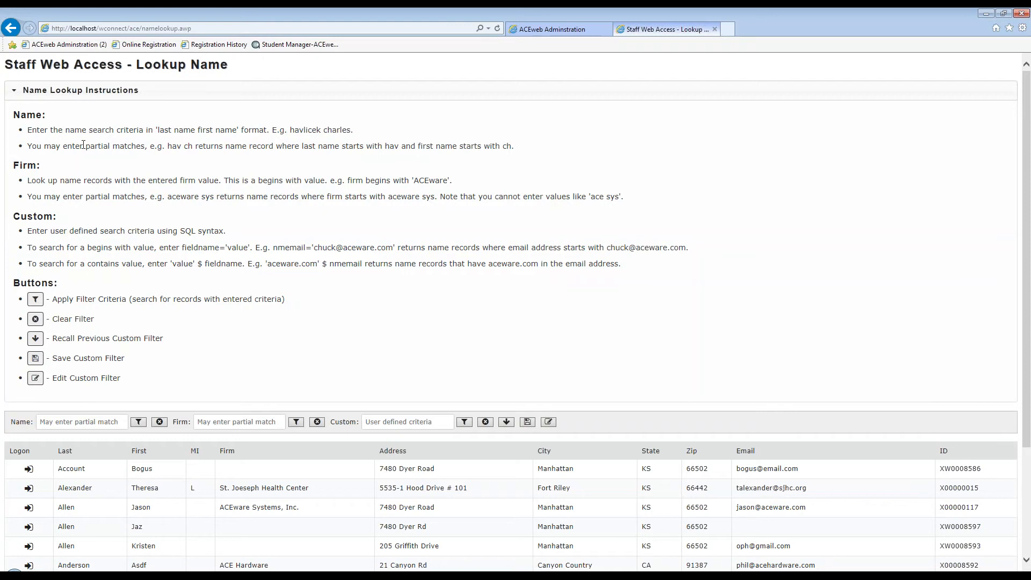
{"action": "left_click", "coordinate": [77, 92]}
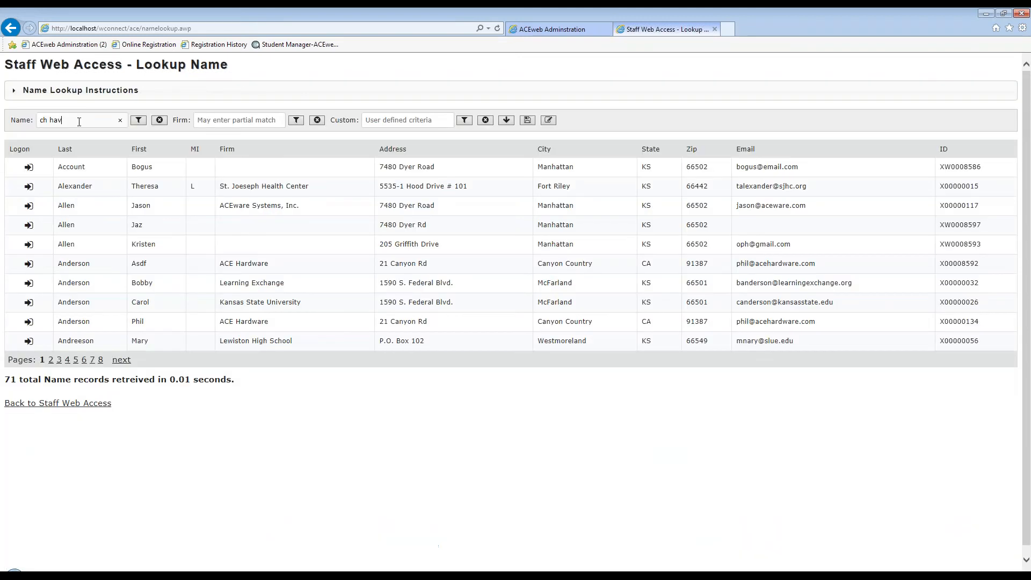
{"action": "key", "text": "Return"}
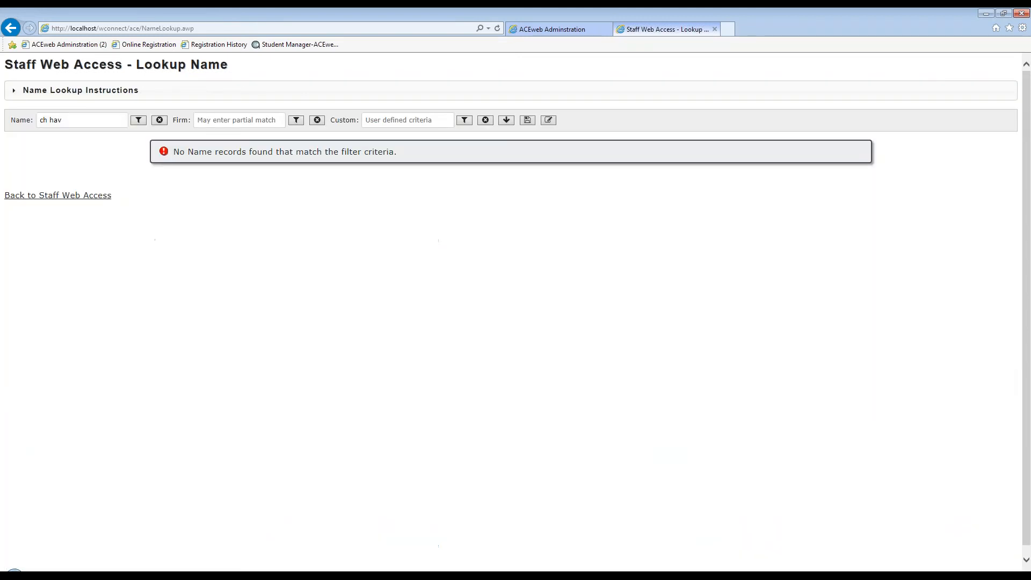
Search the Name box with a nickname, a surname, then a partial first name
{"action": "left_click_drag", "start_coordinate": [77, 120], "coordinate": [41, 123]}
{"action": "type", "text": "chuck"}
{"action": "left_click_drag", "start_coordinate": [76, 120], "coordinate": [39, 121]}
{"action": "type", "text": "smith"}
{"action": "key", "text": "Return"}
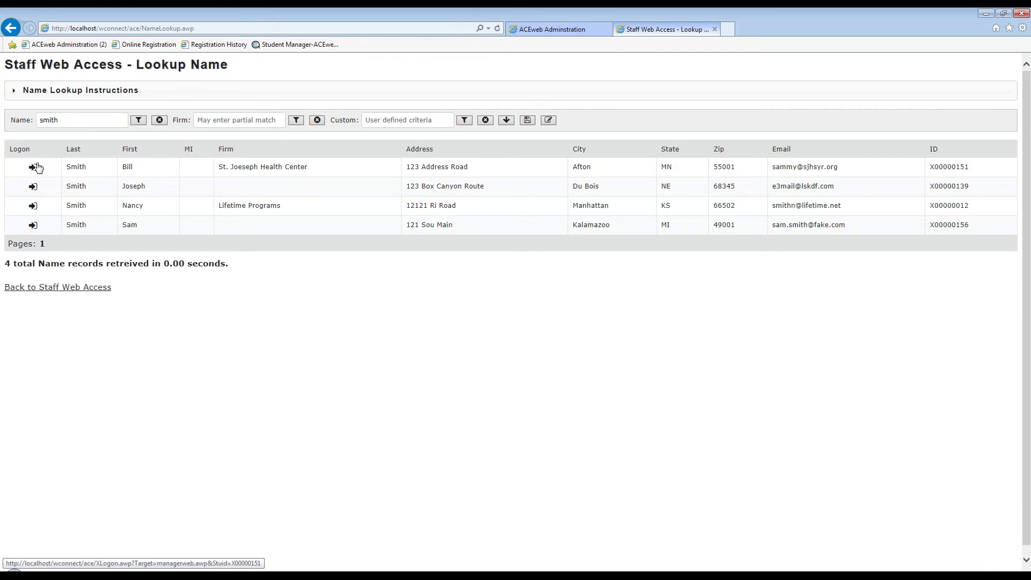
{"action": "left_click_drag", "start_coordinate": [70, 121], "coordinate": [2, 113]}
{"action": "type", "text": "char"}
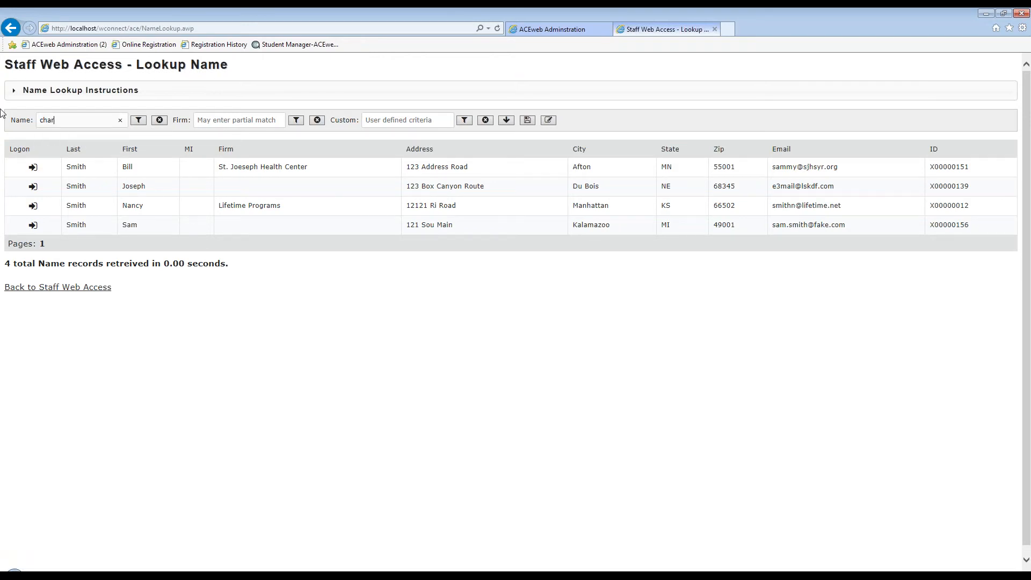
{"action": "key", "text": "Return"}
Search by partial last name, then combined partial first and last name, then re-enter the partial last name
{"action": "left_click_drag", "start_coordinate": [58, 116], "coordinate": [5, 118]}
{"action": "type", "text": "hav"}
{"action": "key", "text": "Return"}
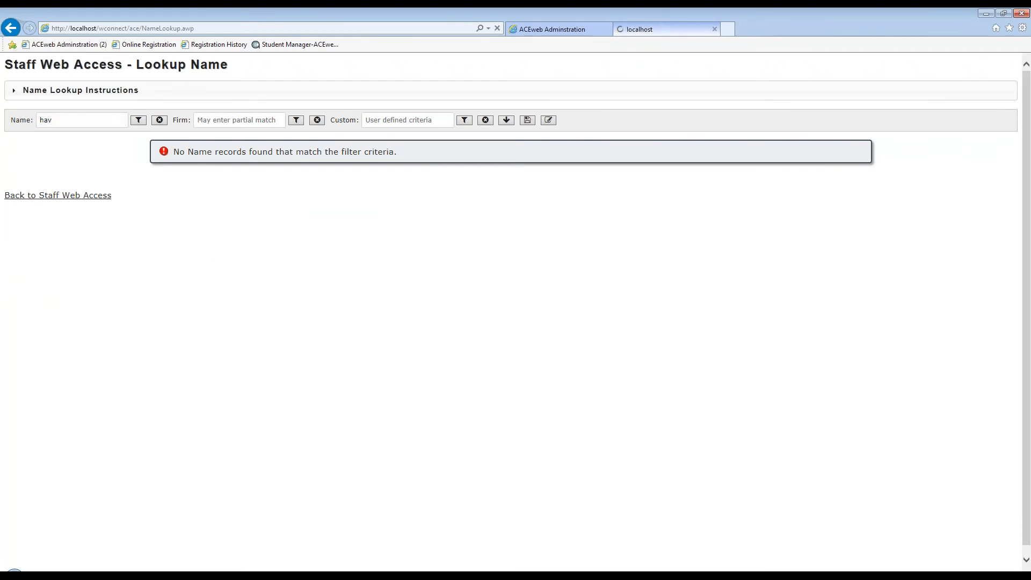
{"action": "left_click_drag", "start_coordinate": [58, 116], "coordinate": [6, 108]}
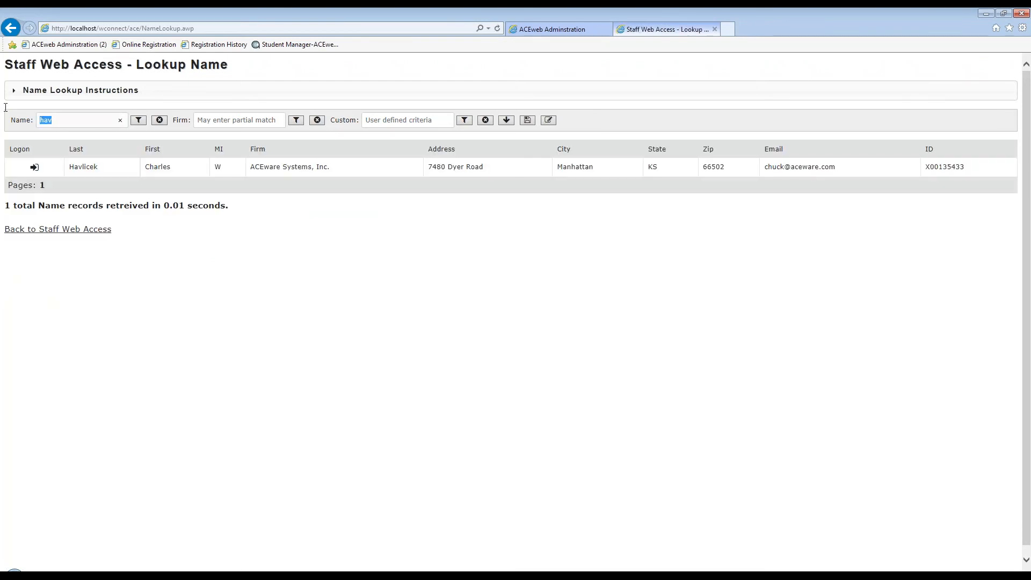
{"action": "type", "text": "Char Hav"}
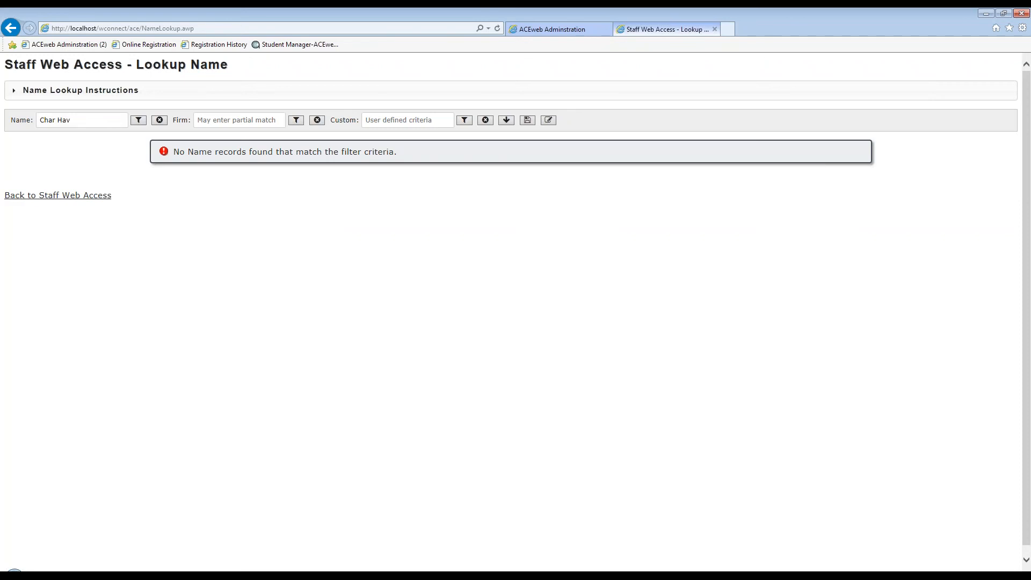
{"action": "key", "text": "ctrl+a"}
{"action": "type", "text": "hav"}
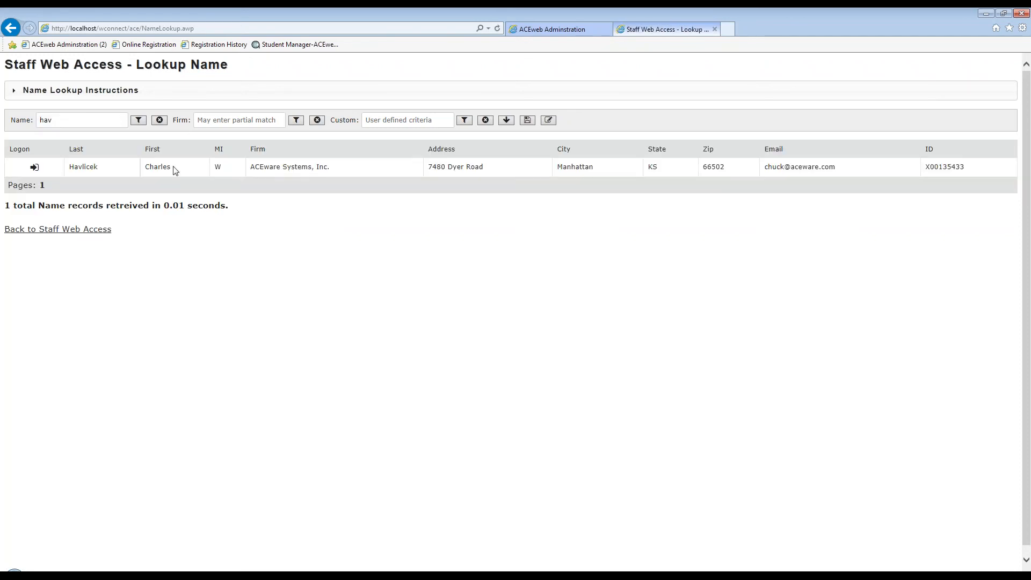
{"action": "left_click", "coordinate": [34, 168]}
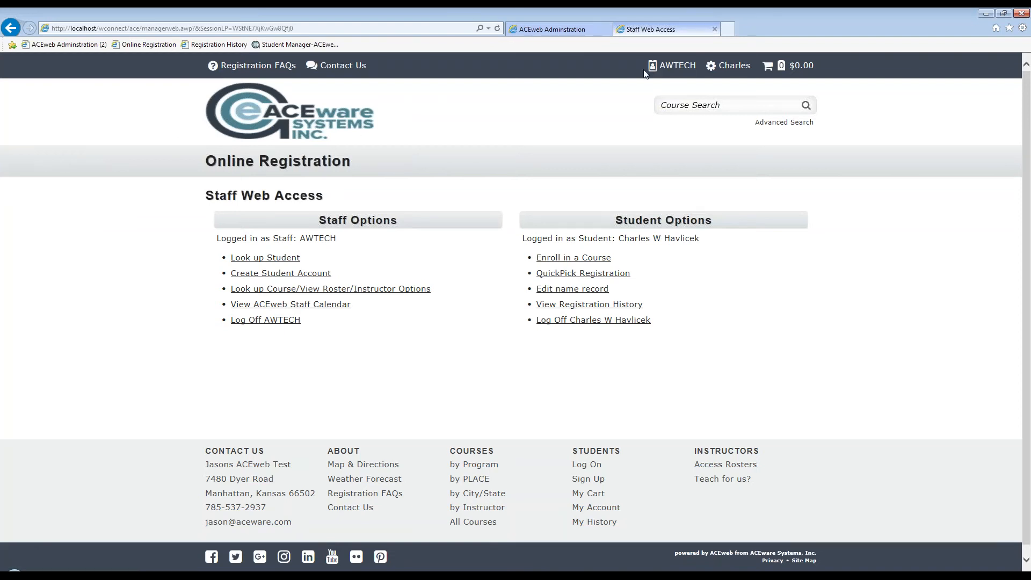
{"action": "left_click", "coordinate": [733, 67]}
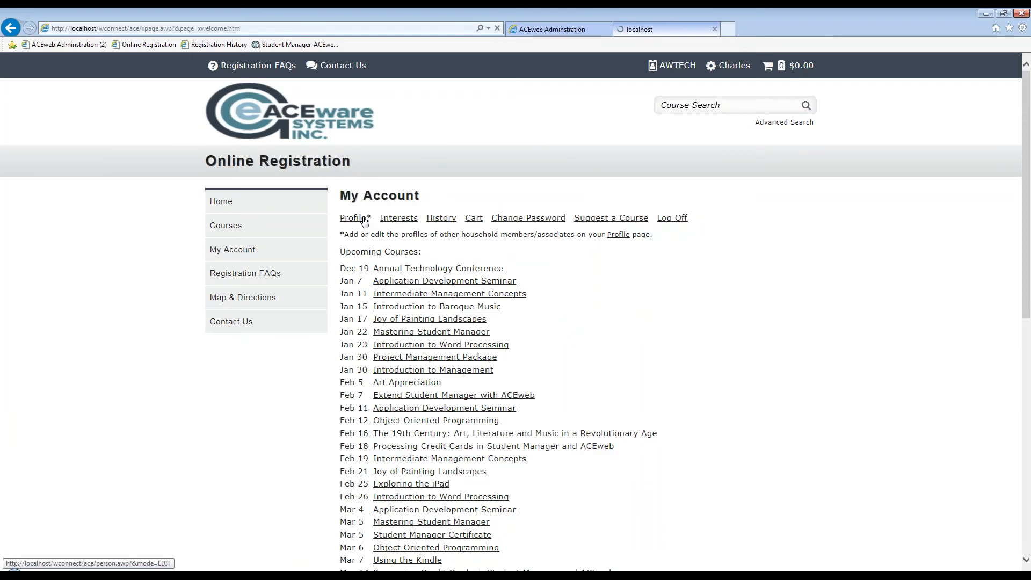
{"action": "left_click", "coordinate": [365, 219]}
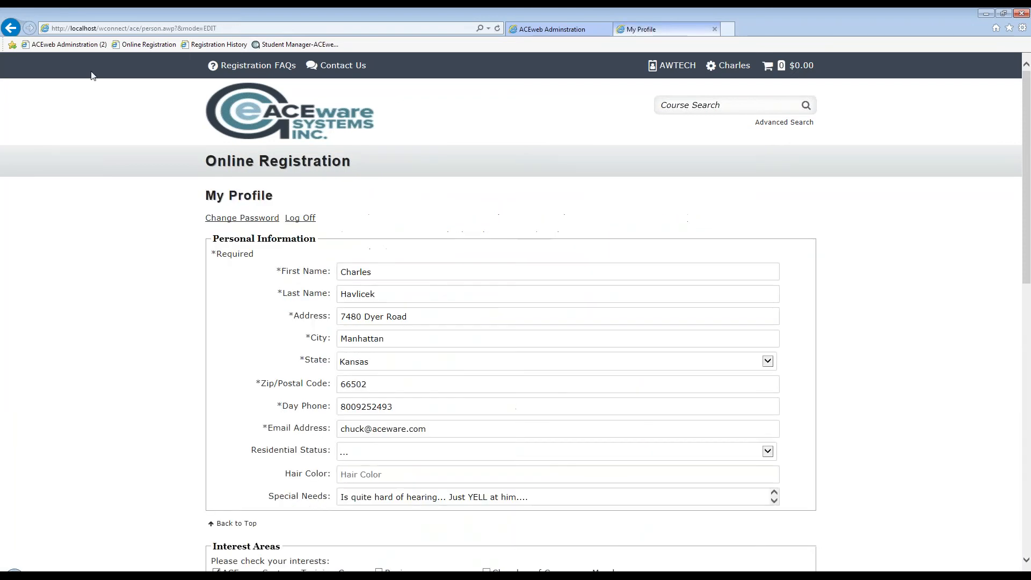
{"action": "left_click", "coordinate": [726, 66]}
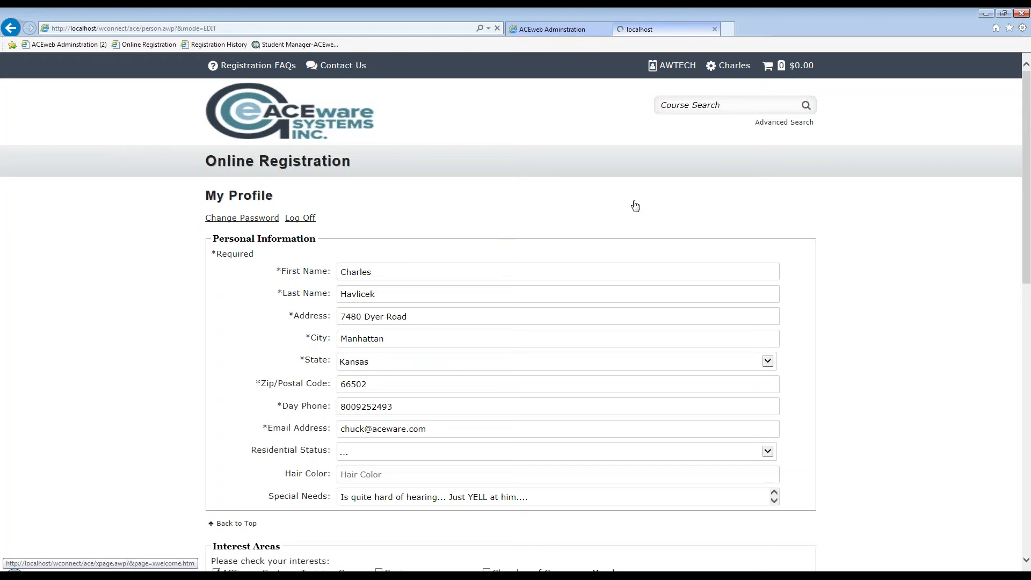
{"action": "left_click", "coordinate": [433, 217]}
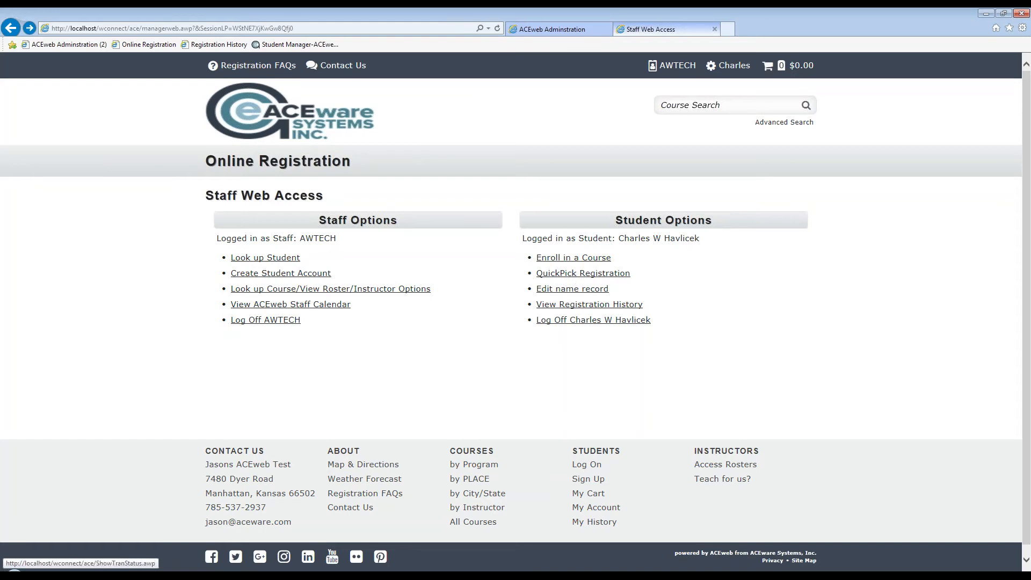
Browse Courses by Program > OLLI > Financial Management to the 2017 OLLI Membership page
{"action": "left_click", "coordinate": [576, 320]}
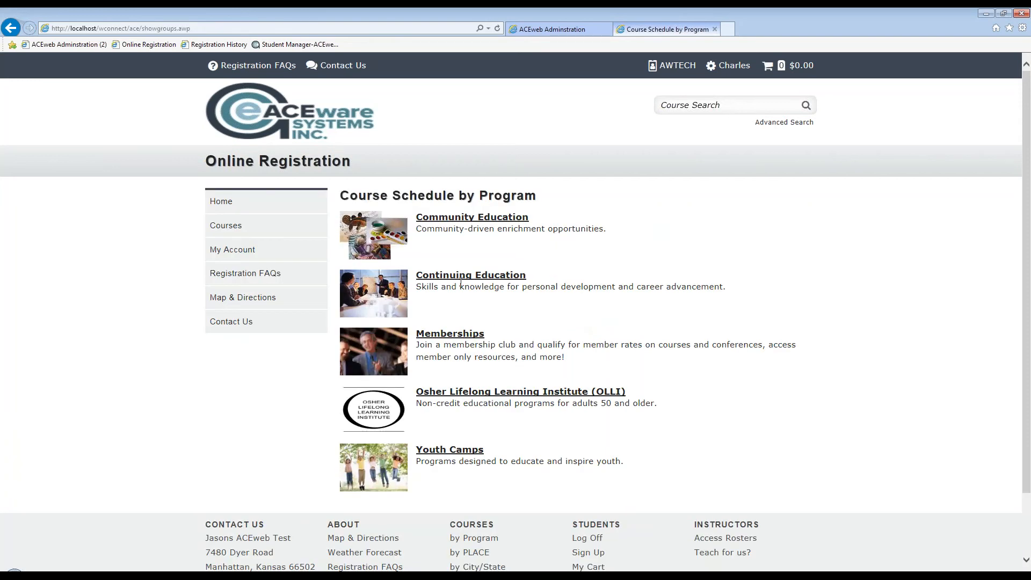
{"action": "left_click", "coordinate": [461, 439]}
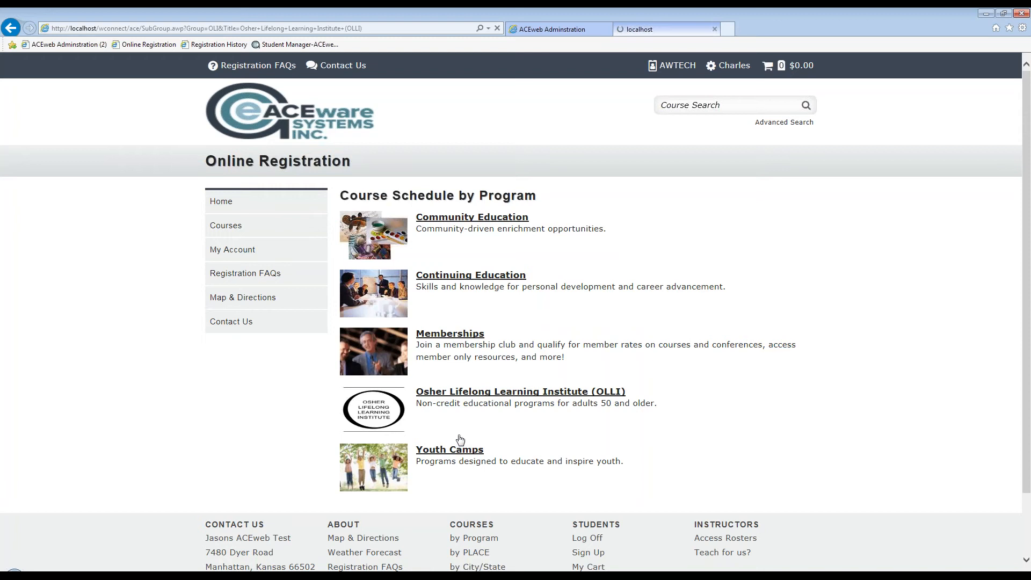
{"action": "left_click", "coordinate": [460, 295]}
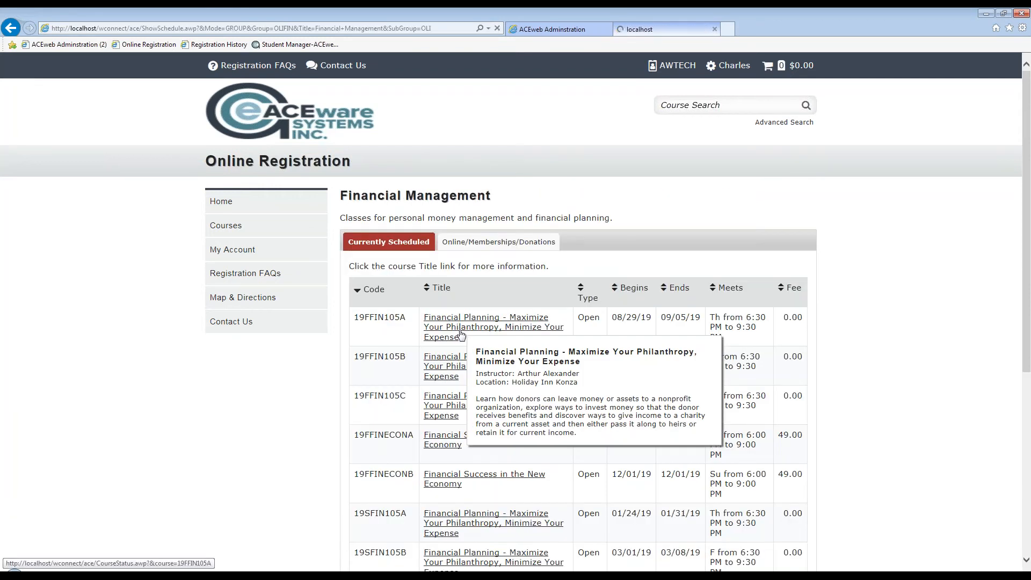
{"action": "left_click", "coordinate": [460, 334]}
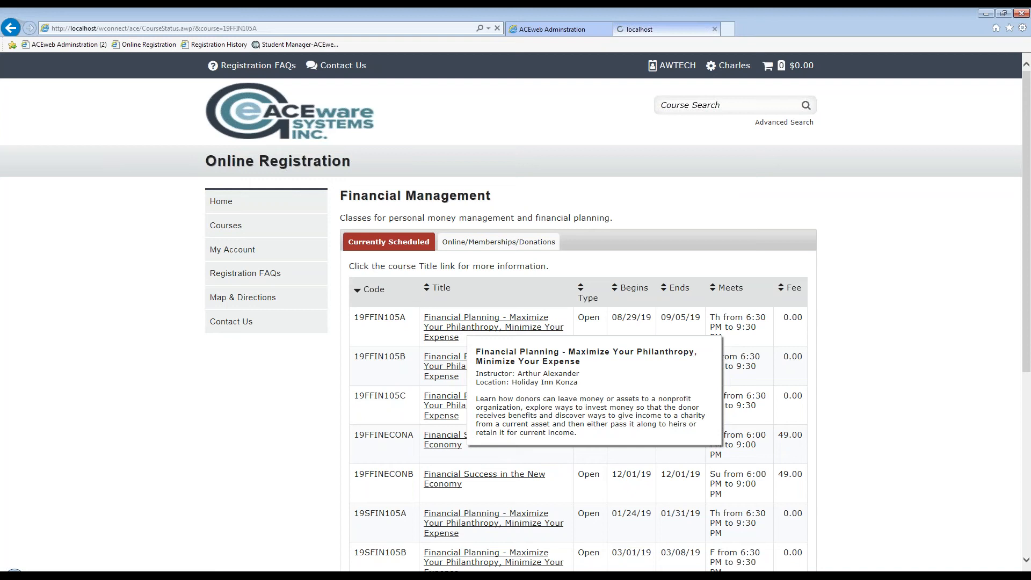
{"action": "left_click", "coordinate": [398, 300]}
{"action": "left_click", "coordinate": [400, 241]}
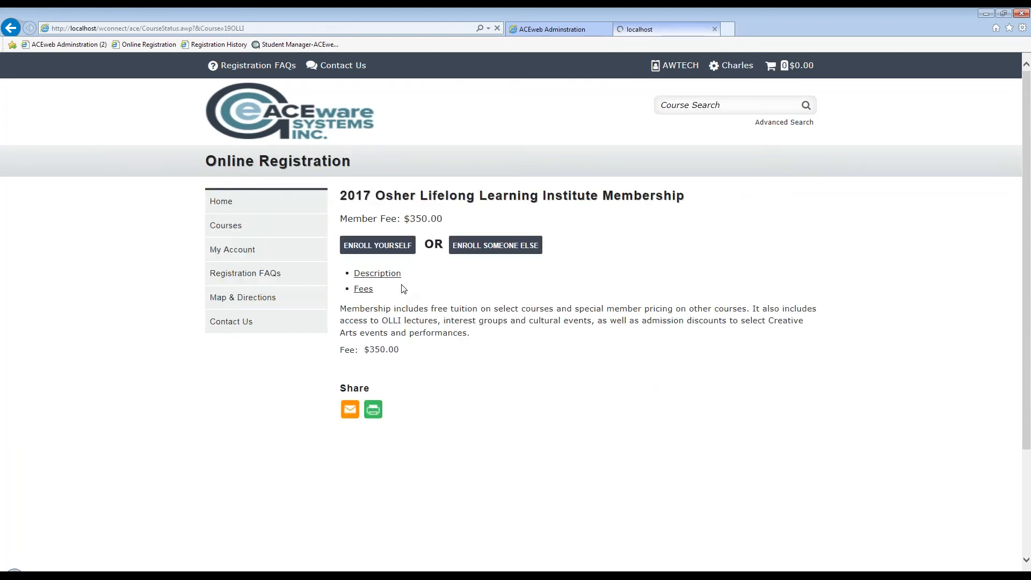
Enroll the student in the $350.00 membership, save it to the cart, and add more courses
{"action": "left_click", "coordinate": [378, 245]}
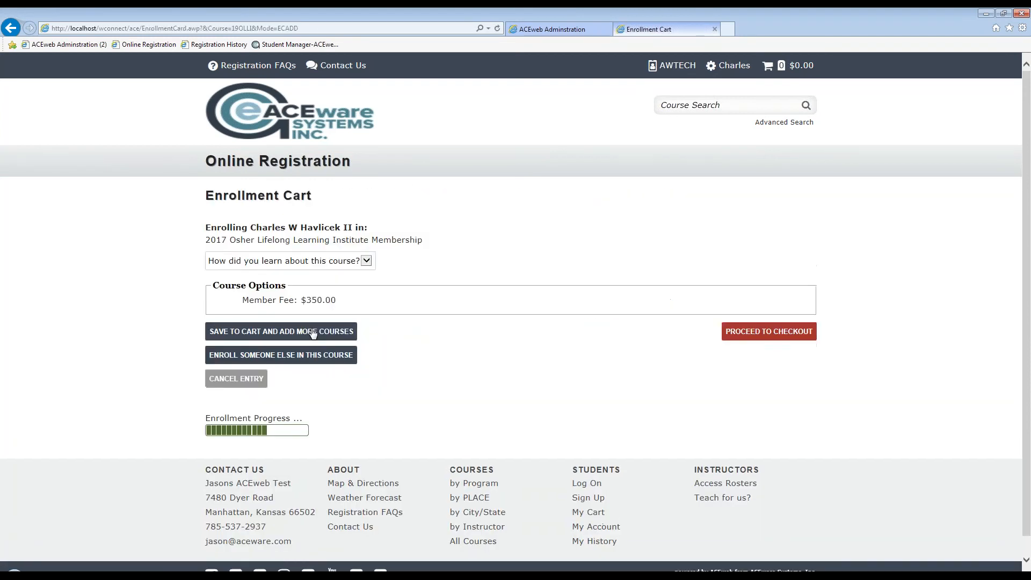
{"action": "left_click", "coordinate": [292, 336]}
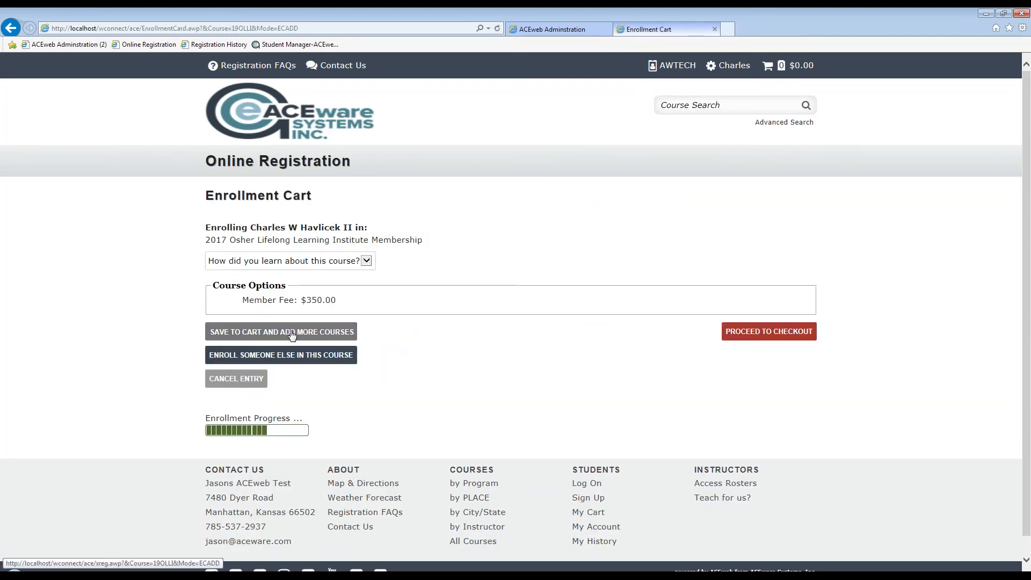
{"action": "left_click", "coordinate": [521, 392]}
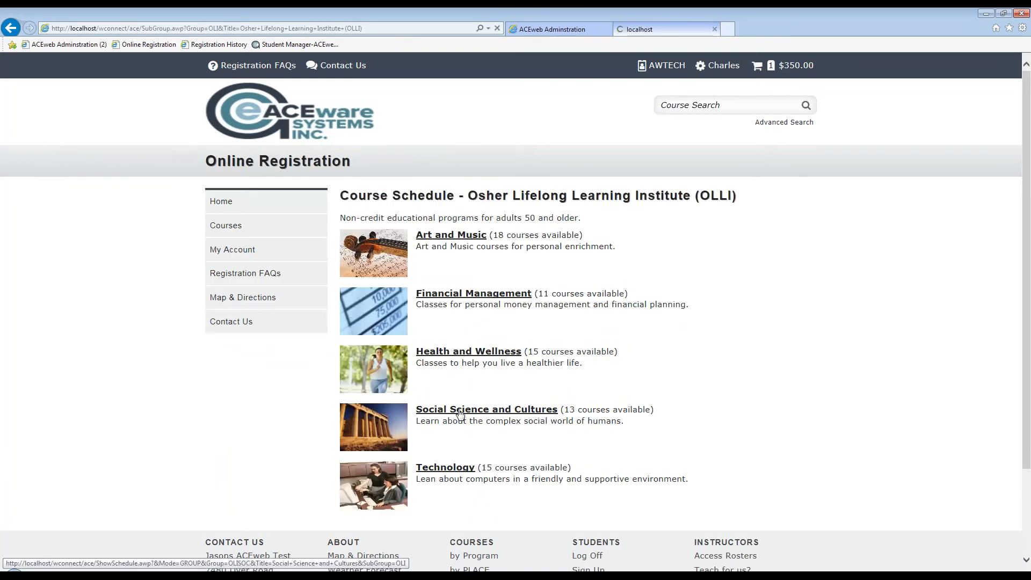
Add Improving Communication with Friends, Family and Partners from Social Science and Cultures, then proceed to checkout
{"action": "left_click", "coordinate": [460, 412]}
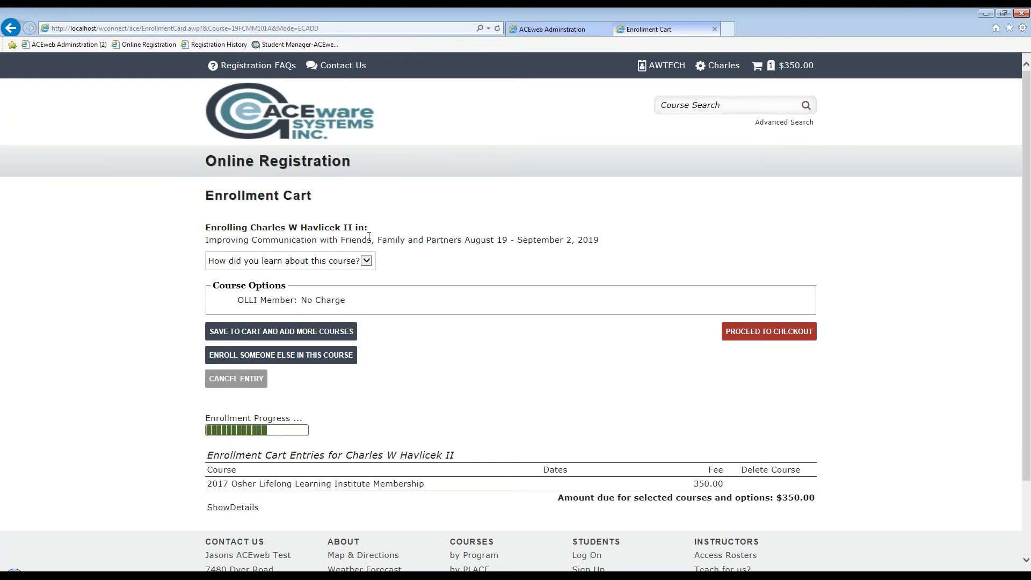
{"action": "left_click", "coordinate": [295, 330]}
{"action": "left_click", "coordinate": [763, 333]}
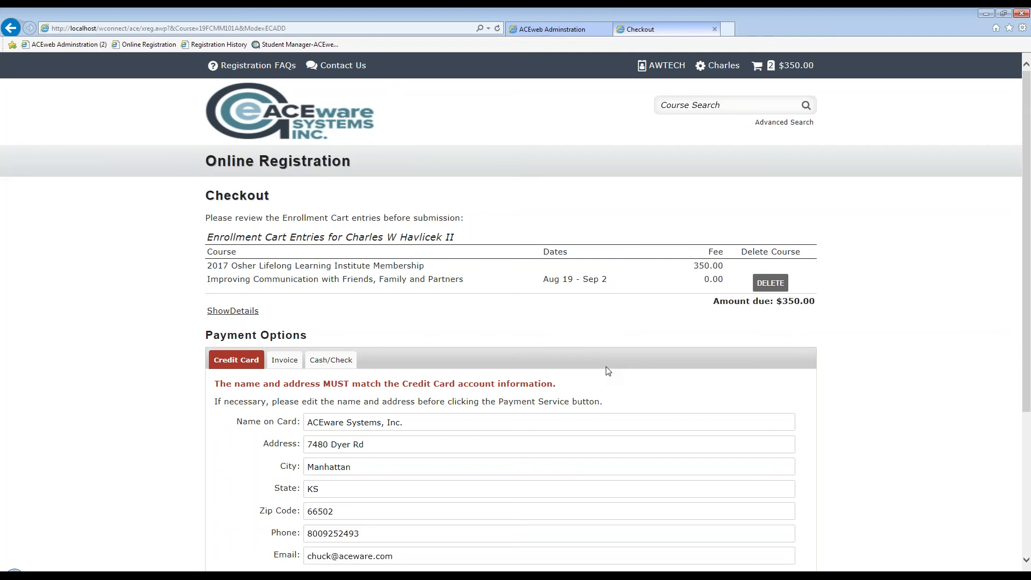
Pay the $350.00 total as cash under Cash/Check and submit the order
{"action": "scroll", "coordinate": [602, 373], "scroll_direction": "down", "scroll_amount": 1}
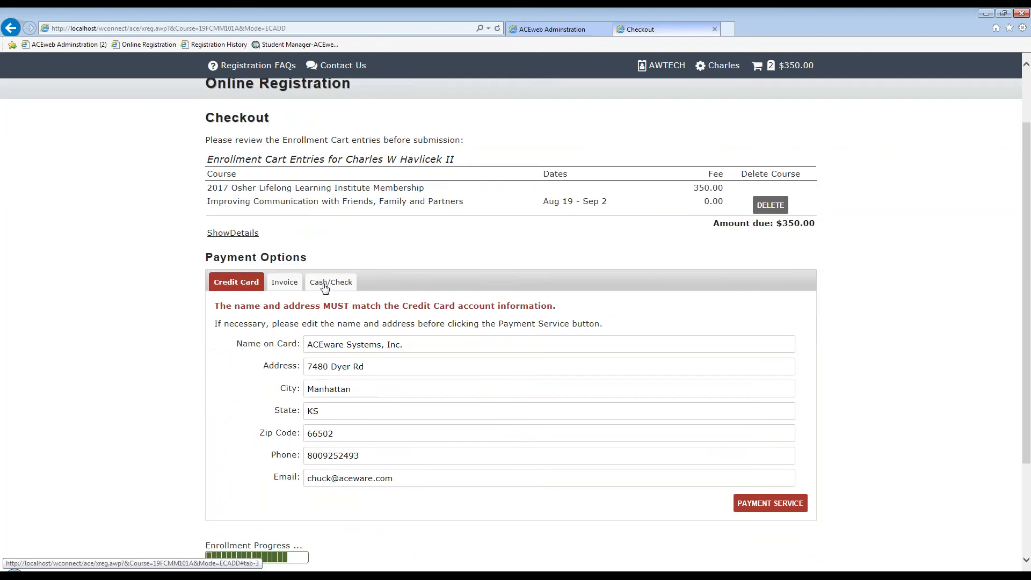
{"action": "left_click", "coordinate": [329, 284]}
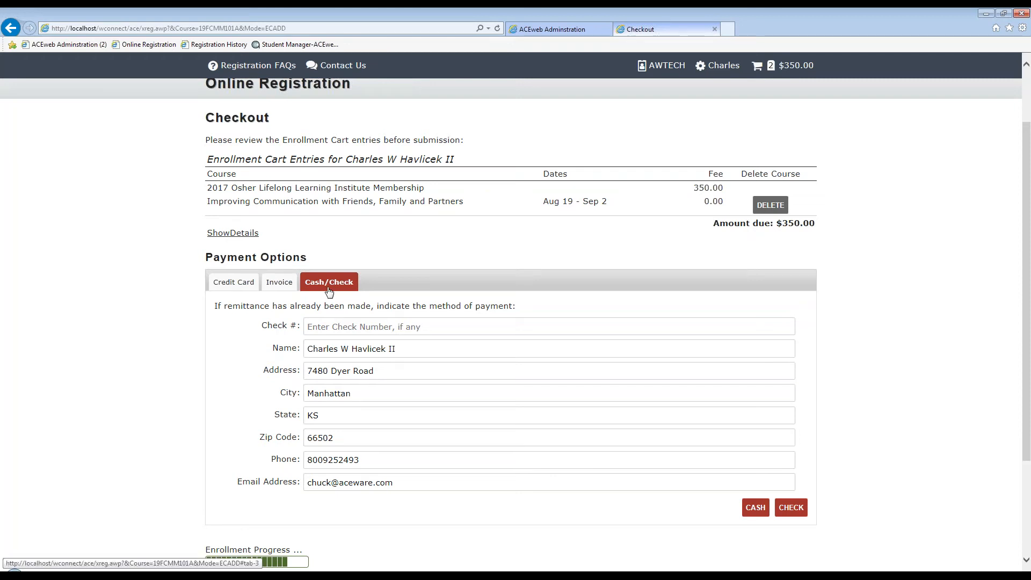
{"action": "left_click", "coordinate": [755, 509]}
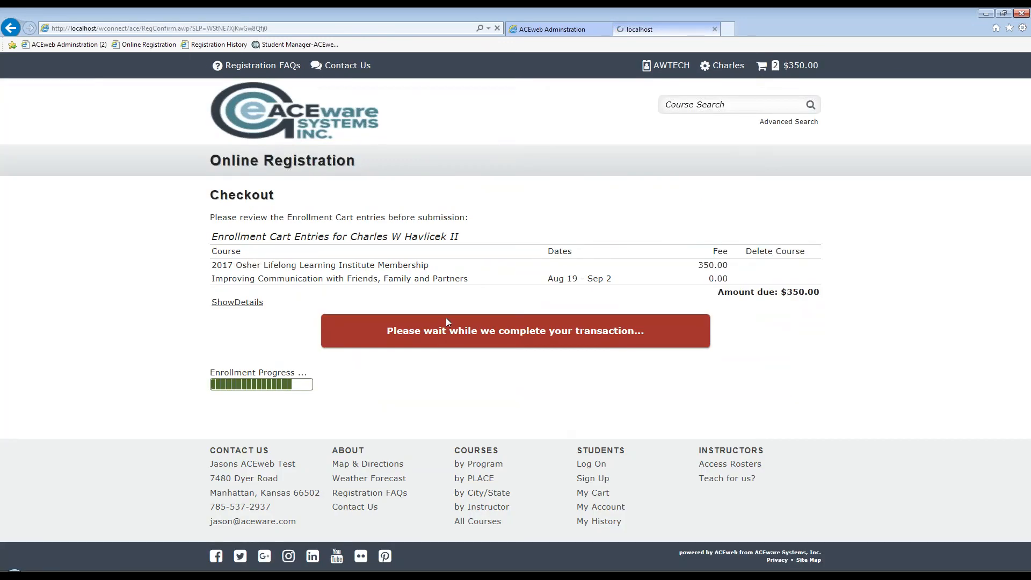
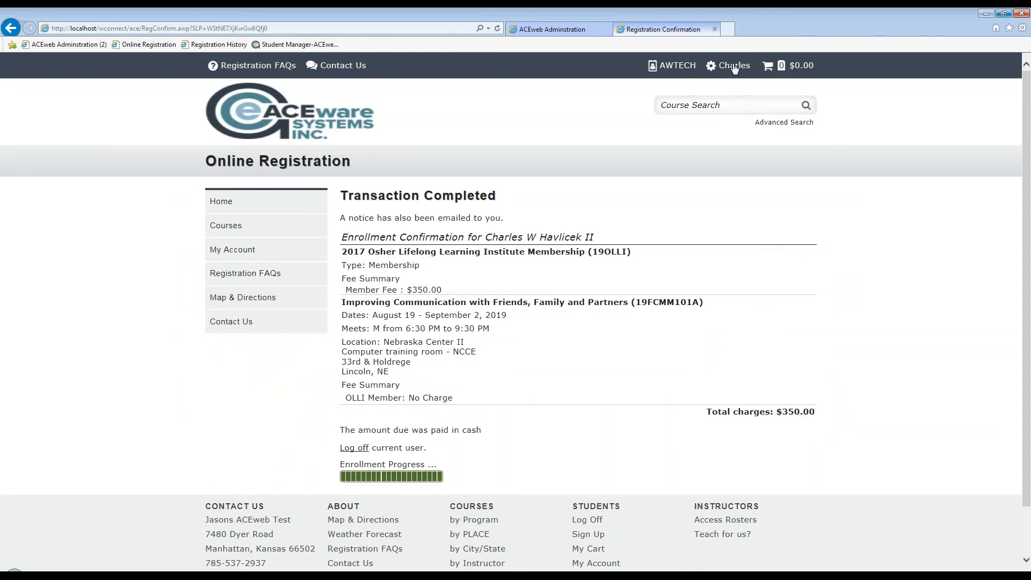
Log the enrolled student off from the Transaction Completed page
{"action": "left_click", "coordinate": [734, 67]}
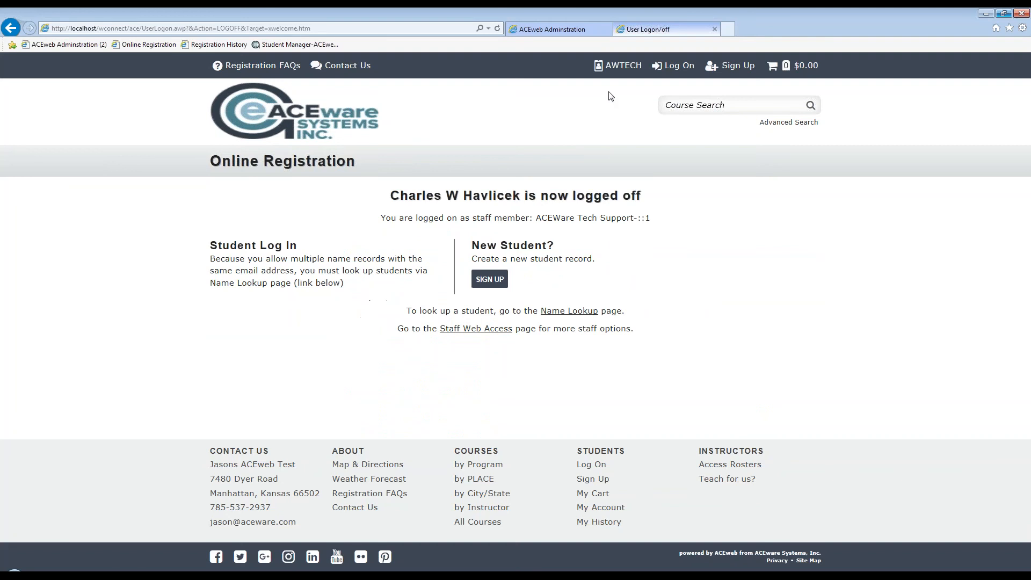
Through Staff Web Access, log on as the looked-up student and open her Registration History
{"action": "left_click", "coordinate": [500, 329]}
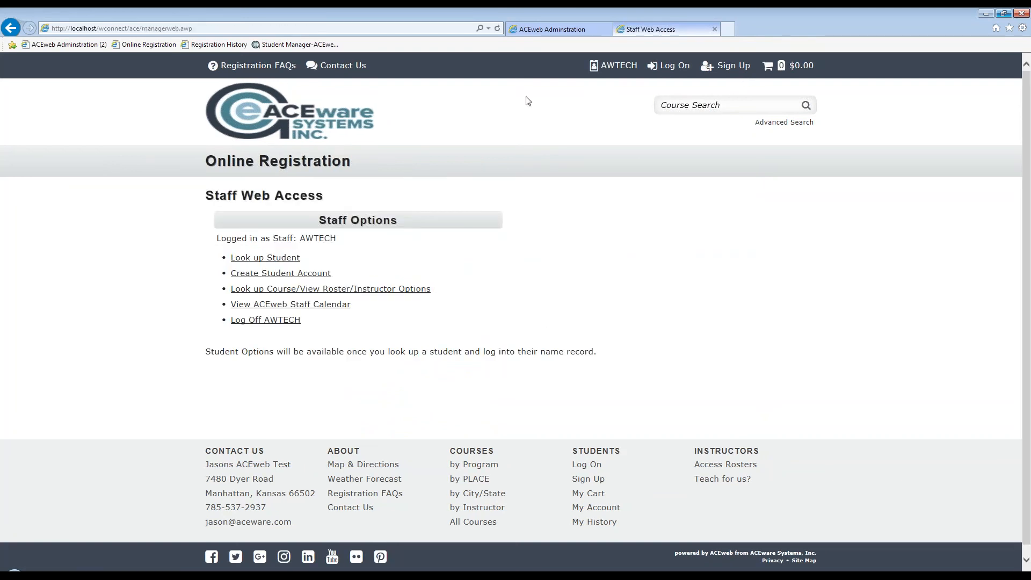
{"action": "left_click", "coordinate": [331, 273]}
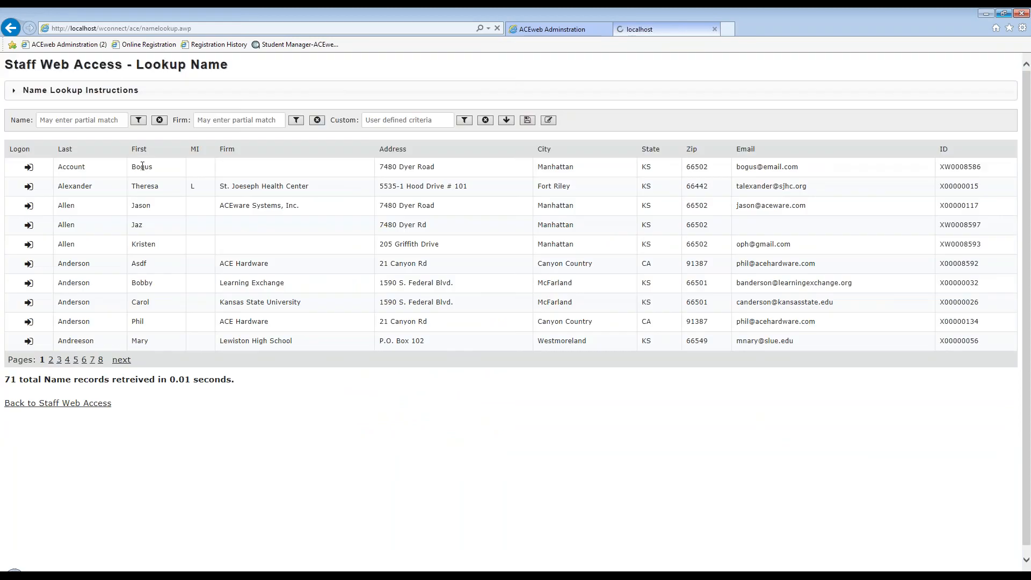
{"action": "left_click", "coordinate": [30, 186]}
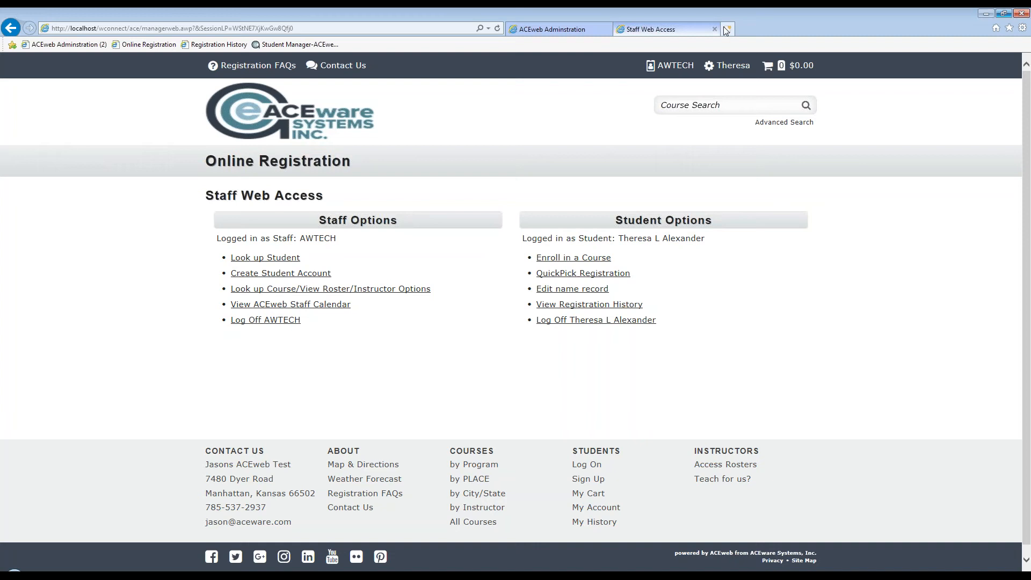
{"action": "left_click", "coordinate": [726, 67]}
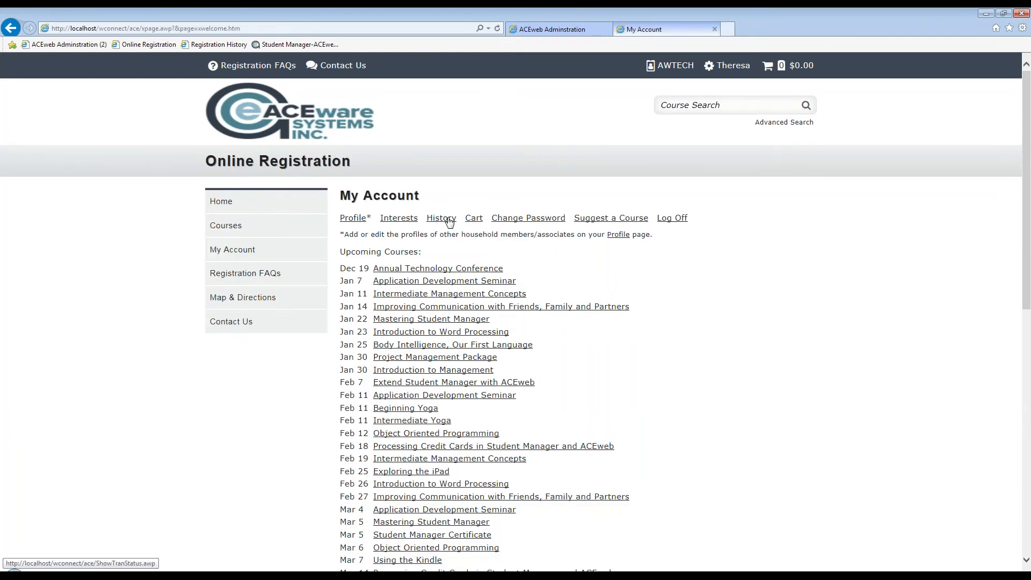
{"action": "left_click", "coordinate": [449, 220]}
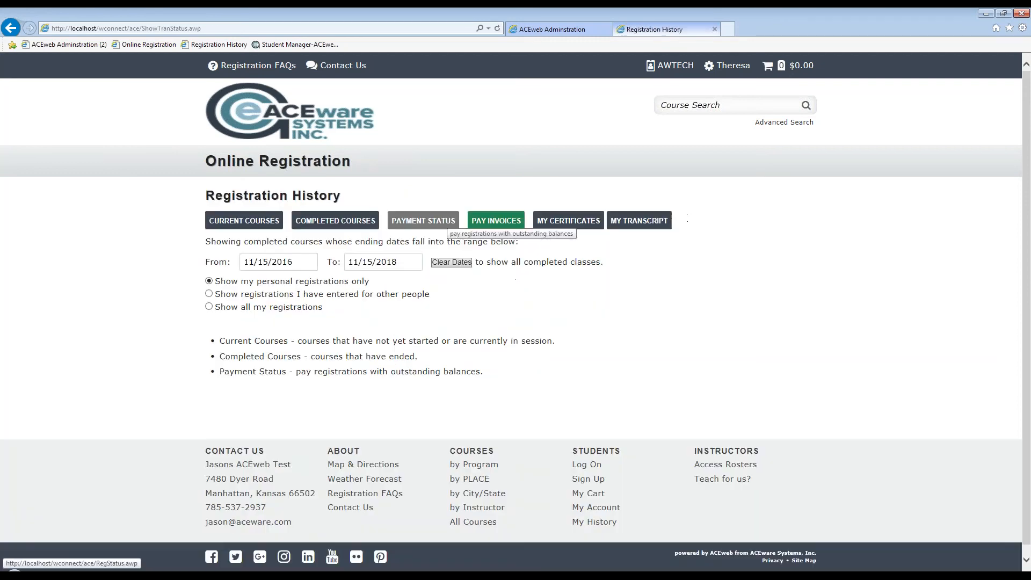
{"action": "left_click", "coordinate": [640, 223]}
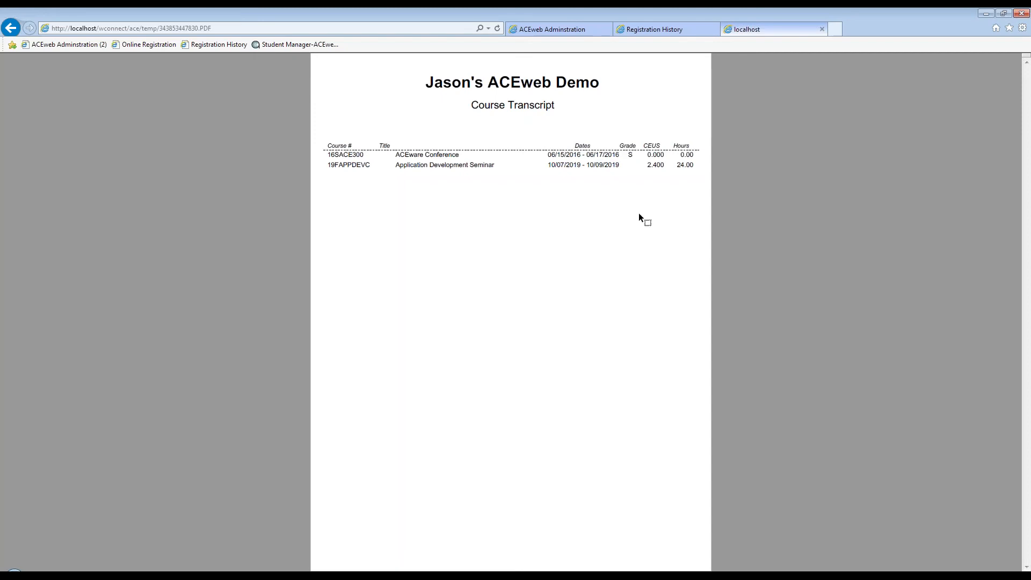
{"action": "left_click", "coordinate": [824, 30]}
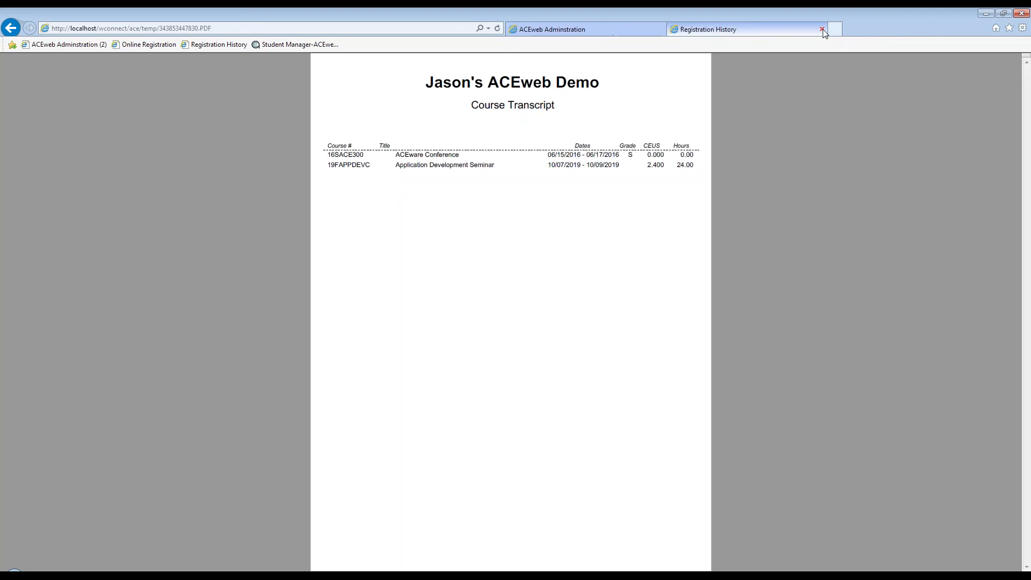
{"action": "left_click", "coordinate": [567, 224]}
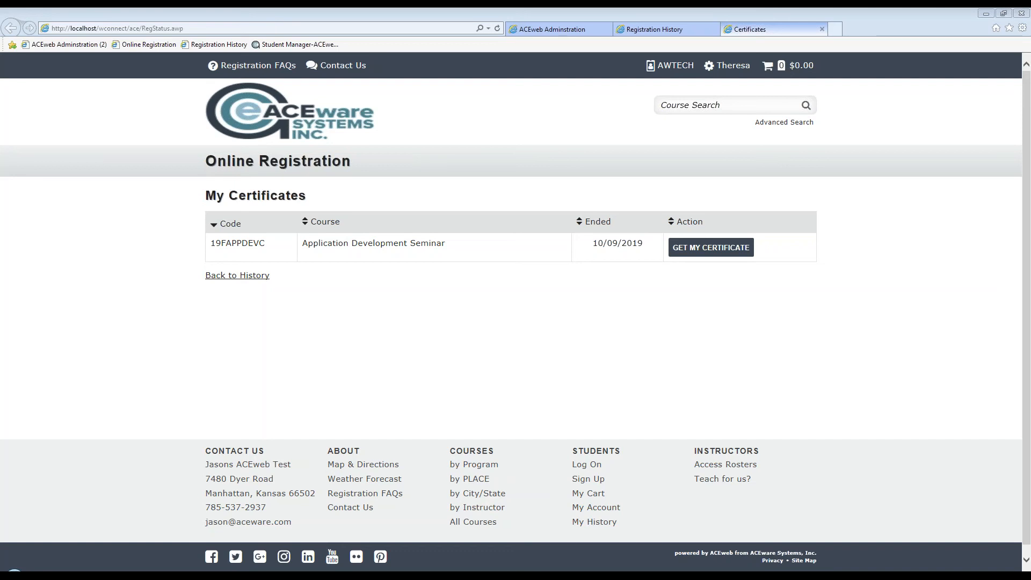
Go back to the Registration History showing courses from 11/15/2016 to 11/15/2018
{"action": "left_click", "coordinate": [532, 129]}
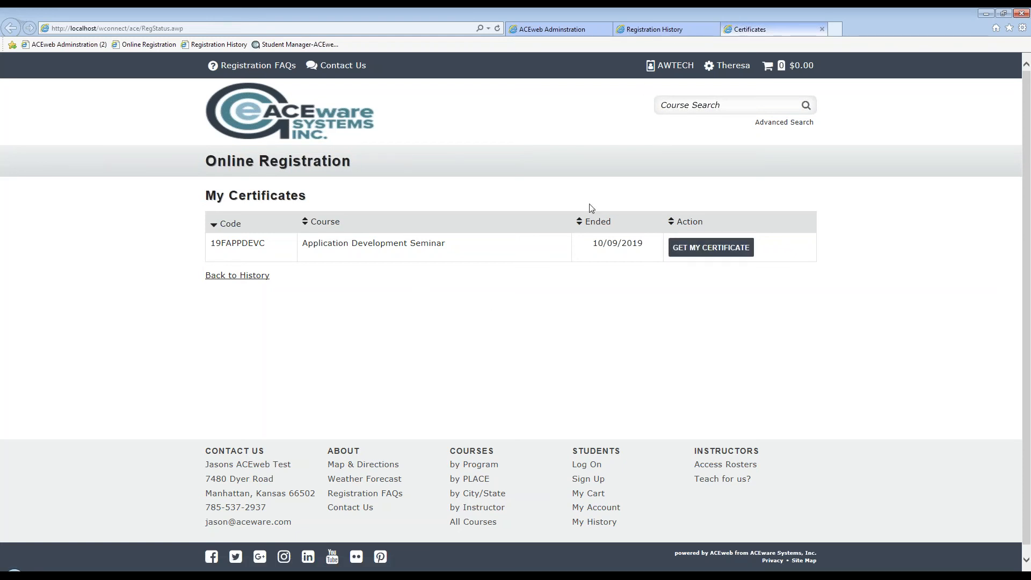
{"action": "left_click", "coordinate": [233, 275]}
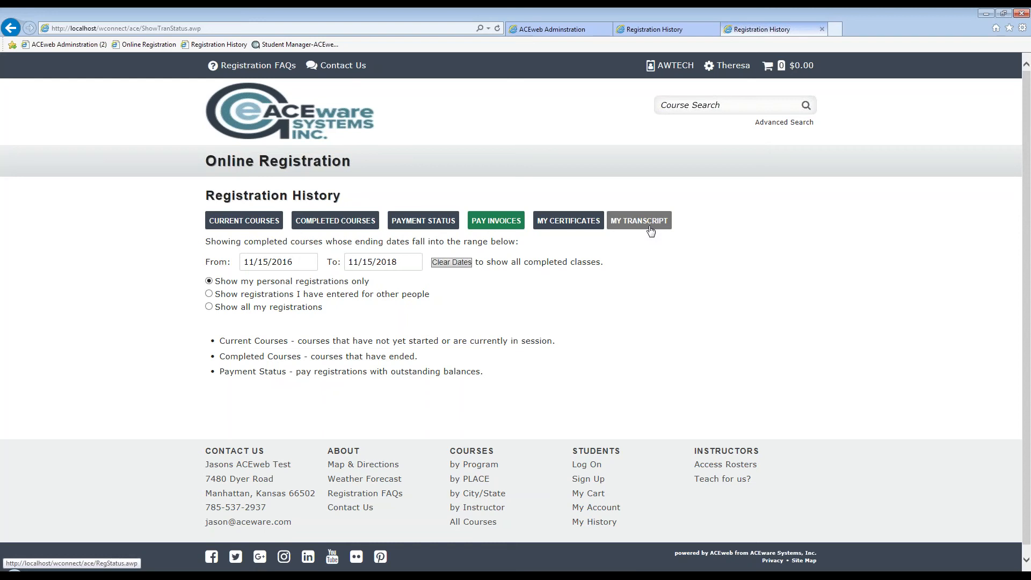
Generate and view the Application Development Seminar certificate PDF, then close it
{"action": "left_click", "coordinate": [602, 230]}
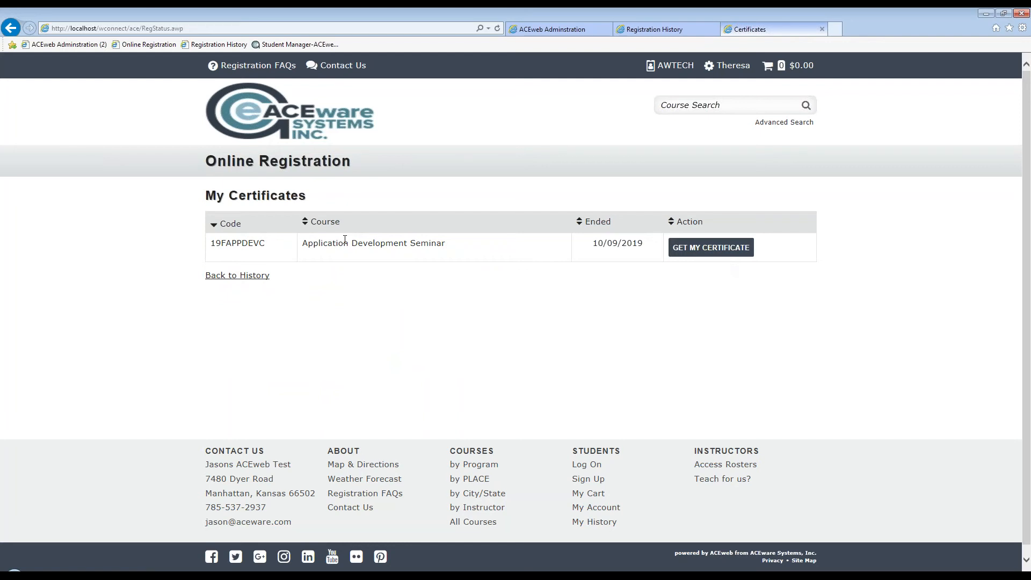
{"action": "left_click", "coordinate": [708, 247]}
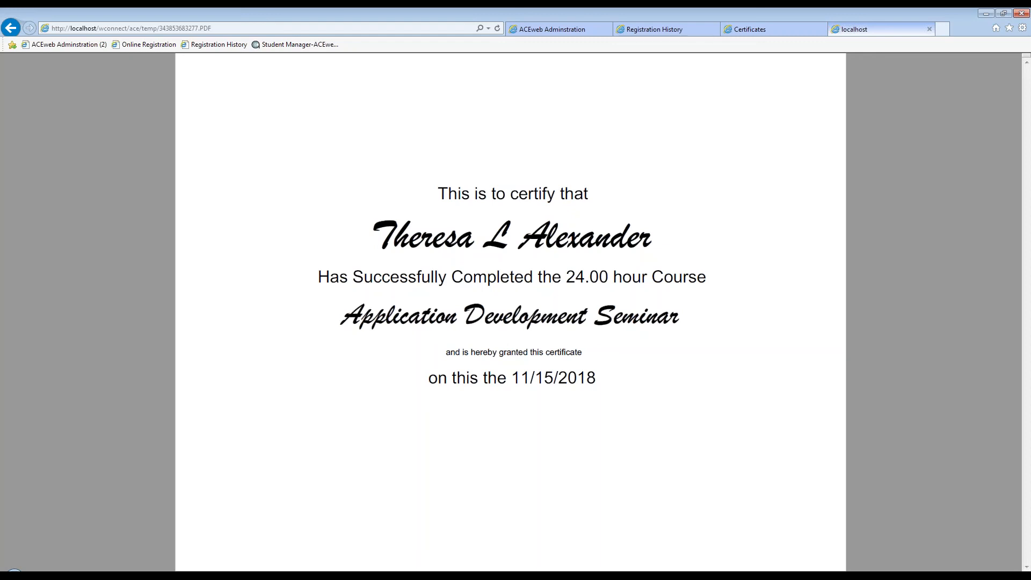
{"action": "left_click", "coordinate": [930, 31]}
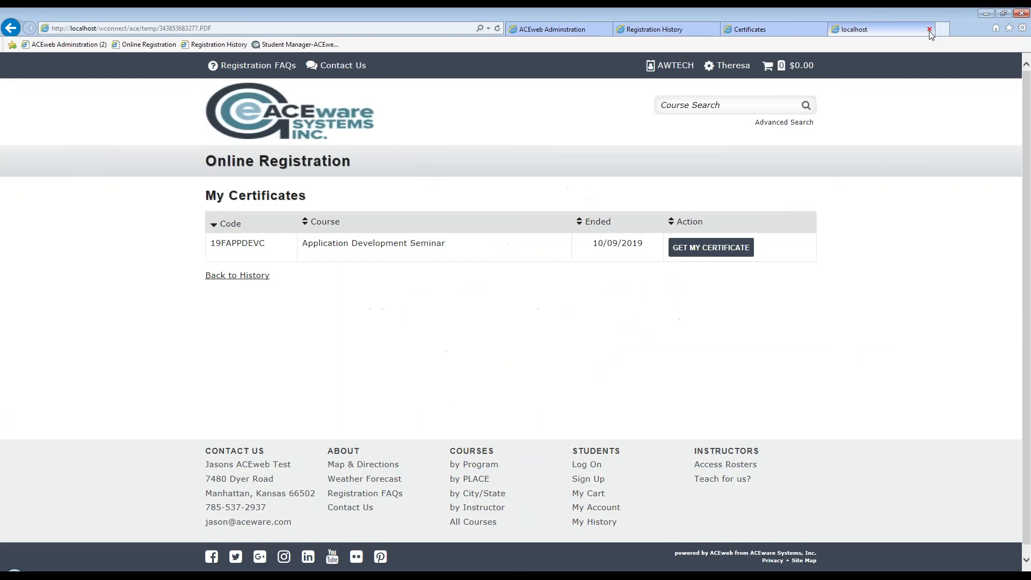